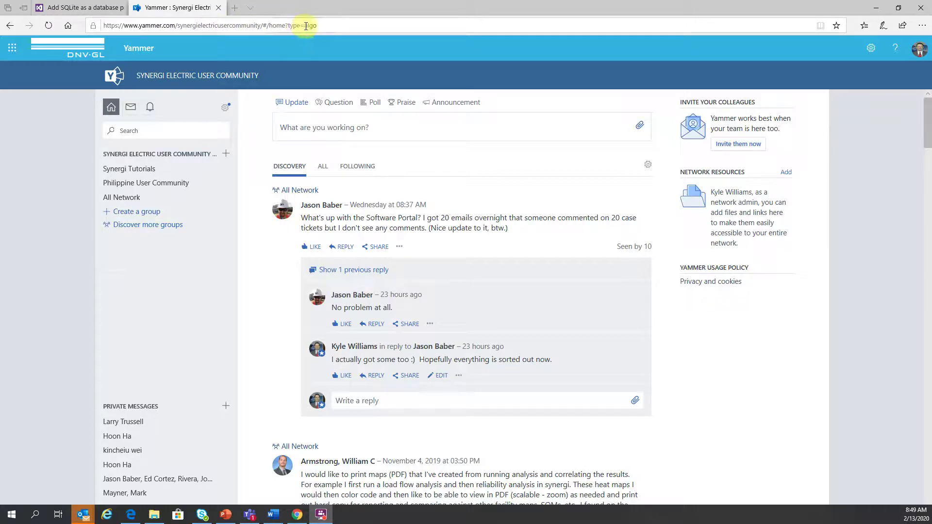
- Move to the DNV GL network home feed and bring up the list of networks
{"action": "left_click", "coordinate": [227, 109]}
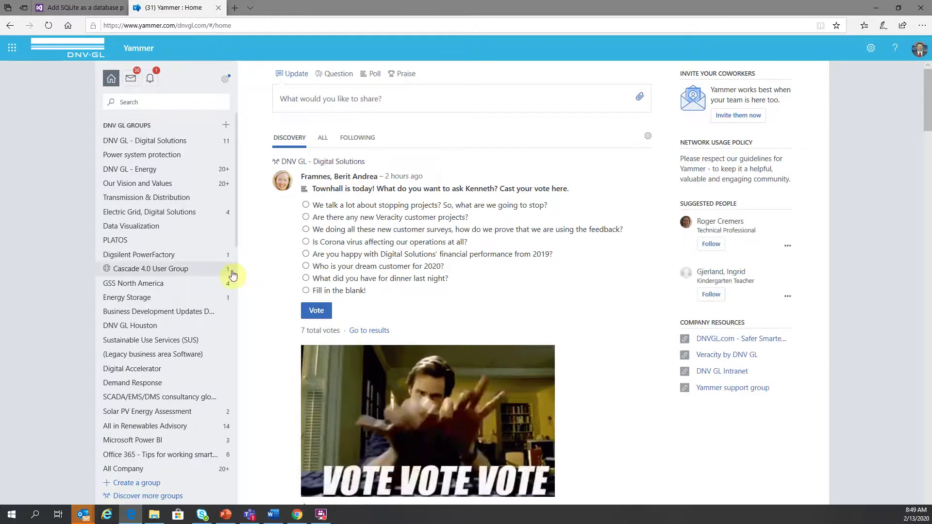
- Pick Synergi Electric User Community to load its home feed with groups like Synergi Tutorials
{"action": "left_click", "coordinate": [225, 81]}
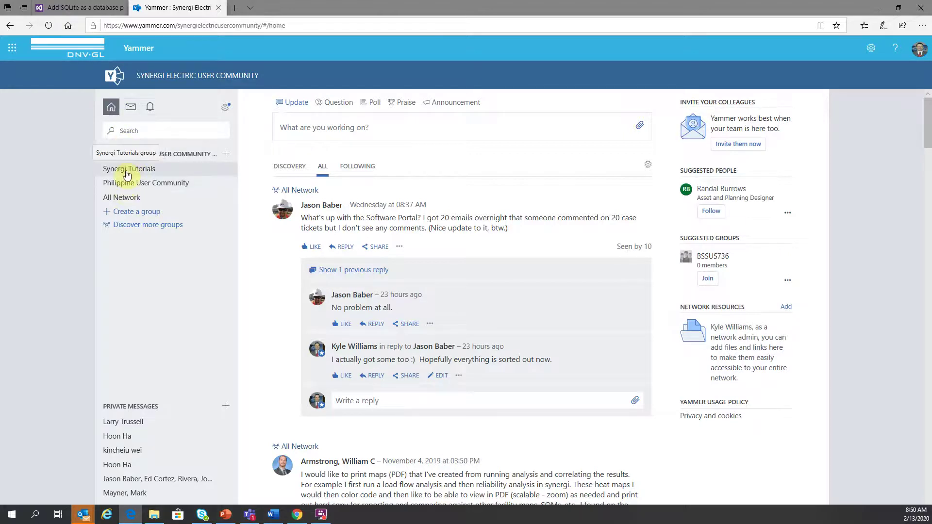
{"action": "left_click", "coordinate": [129, 174]}
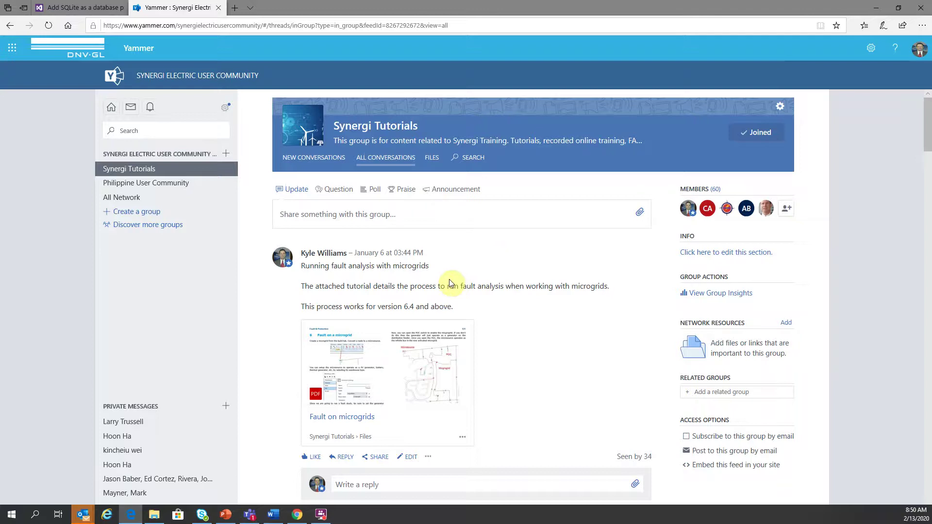
{"action": "left_click", "coordinate": [111, 112]}
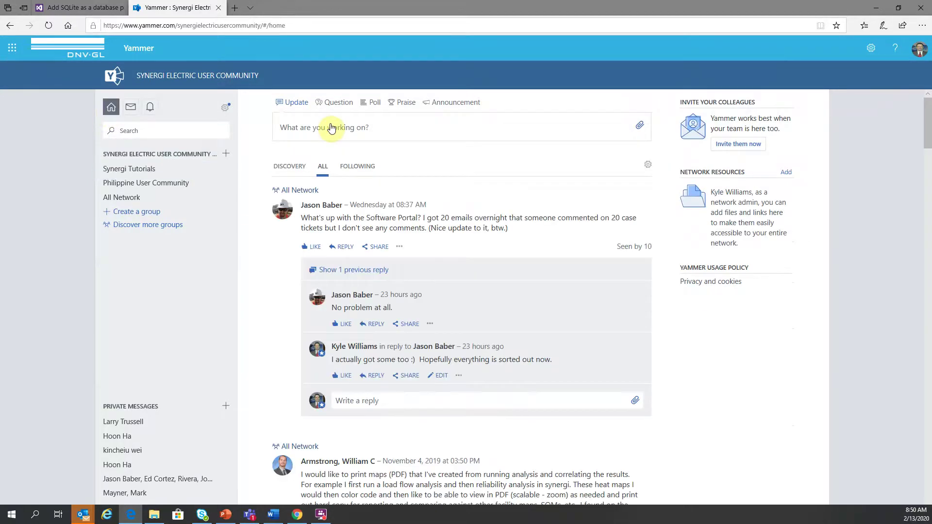
- Address a new update to Synergi Tutorials instead of All Network with the text 'Post an update'
{"action": "left_click", "coordinate": [332, 126]}
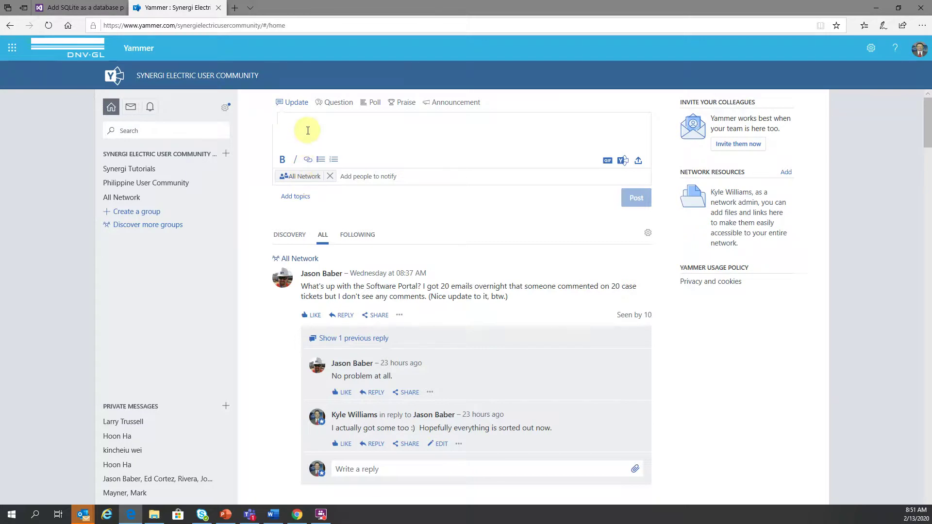
{"action": "left_click", "coordinate": [330, 178]}
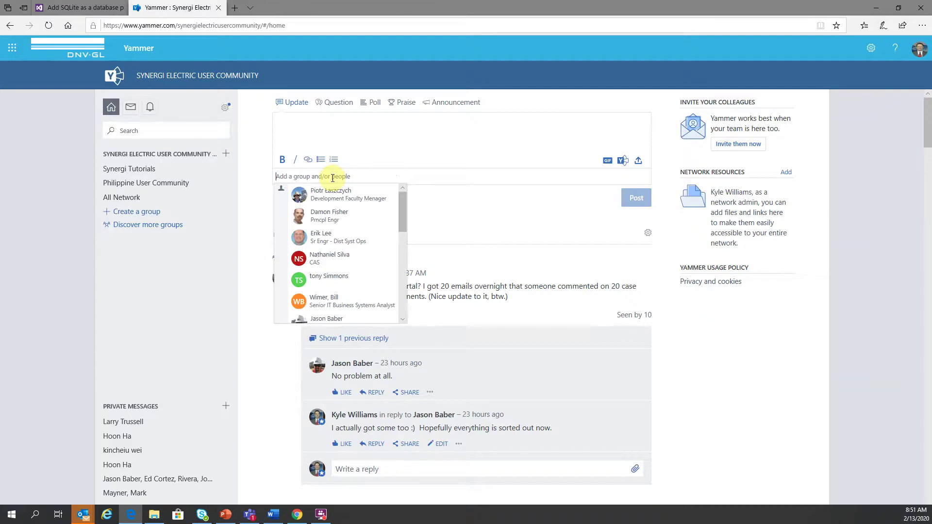
{"action": "type", "text": "syner"}
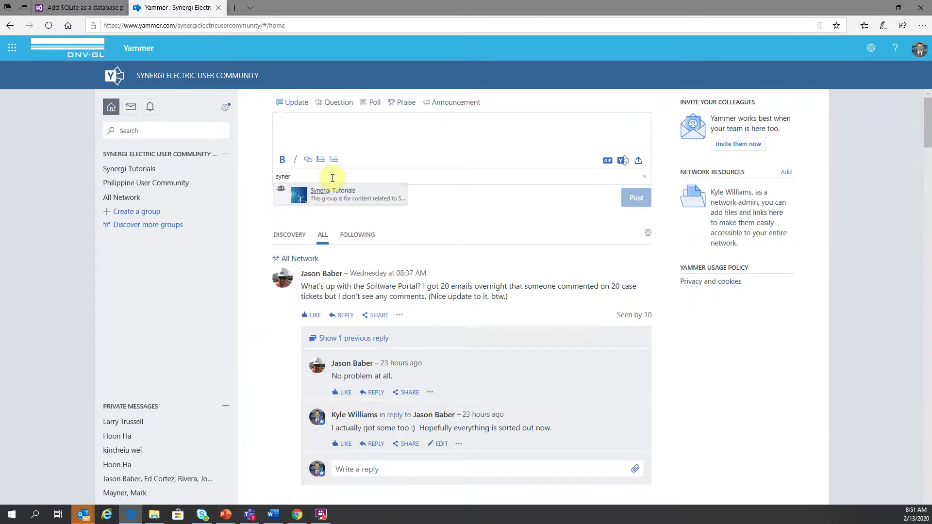
{"action": "left_click", "coordinate": [334, 192]}
{"action": "left_click", "coordinate": [308, 124]}
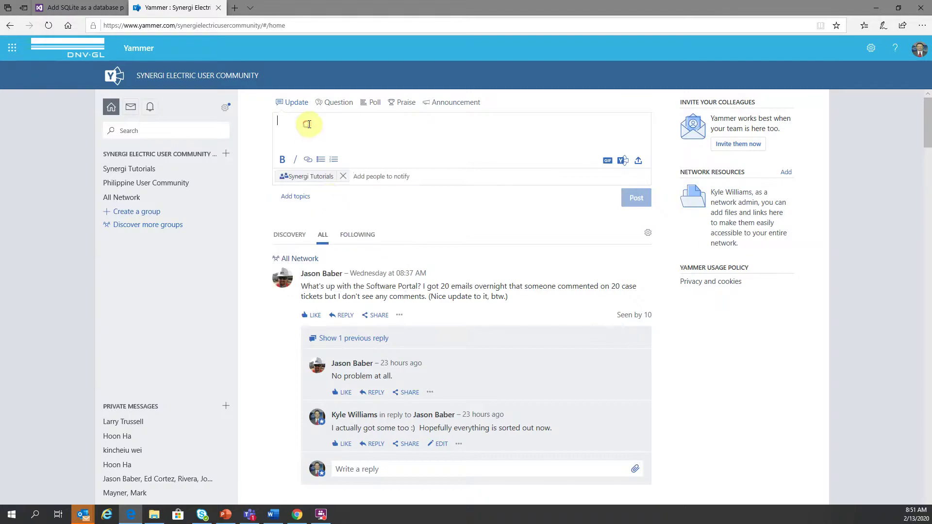
{"action": "type", "text": "Post "}
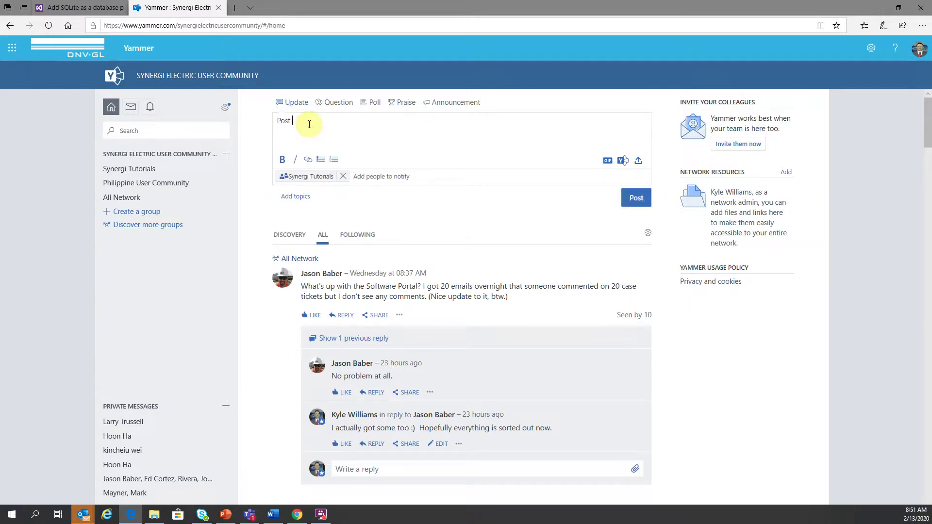
{"action": "type", "text": "an update"}
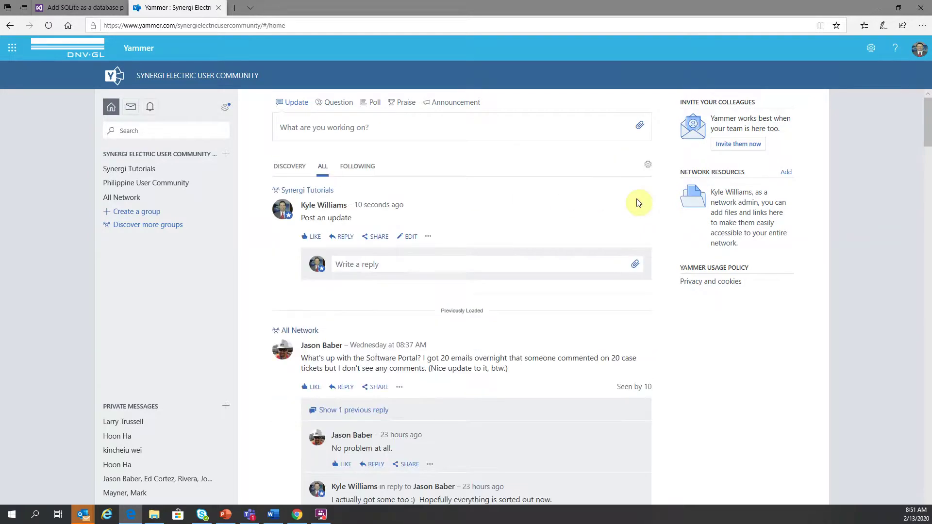
{"action": "left_click", "coordinate": [138, 170]}
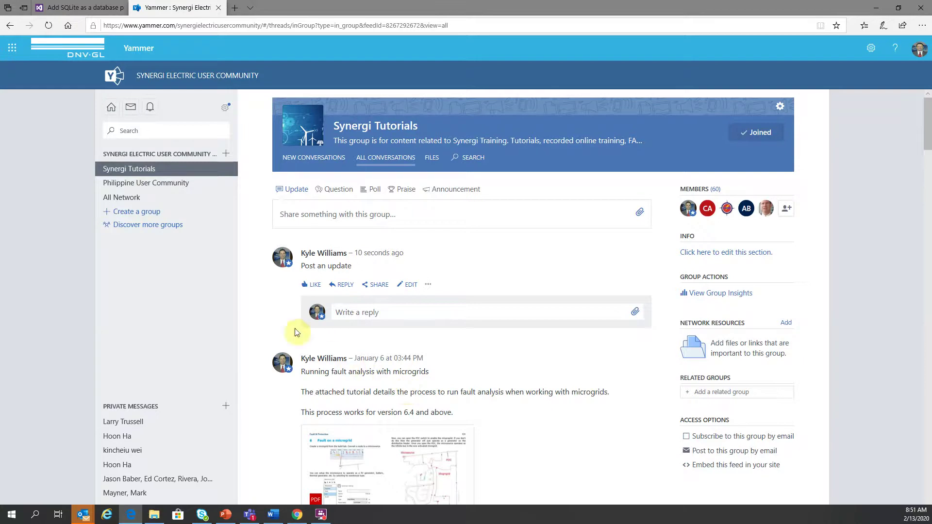
{"action": "left_click", "coordinate": [110, 108]}
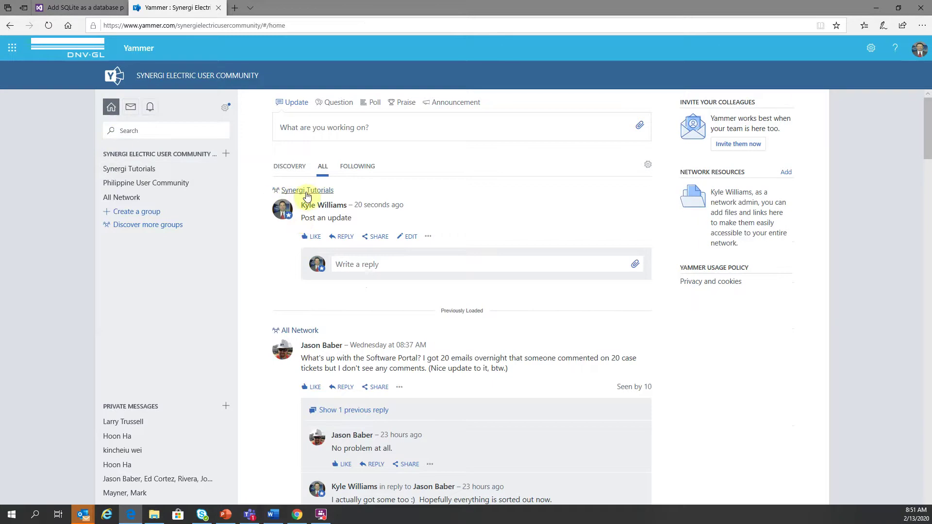
{"action": "mouse_move", "coordinate": [307, 194]}
{"action": "mouse_move", "coordinate": [304, 334]}
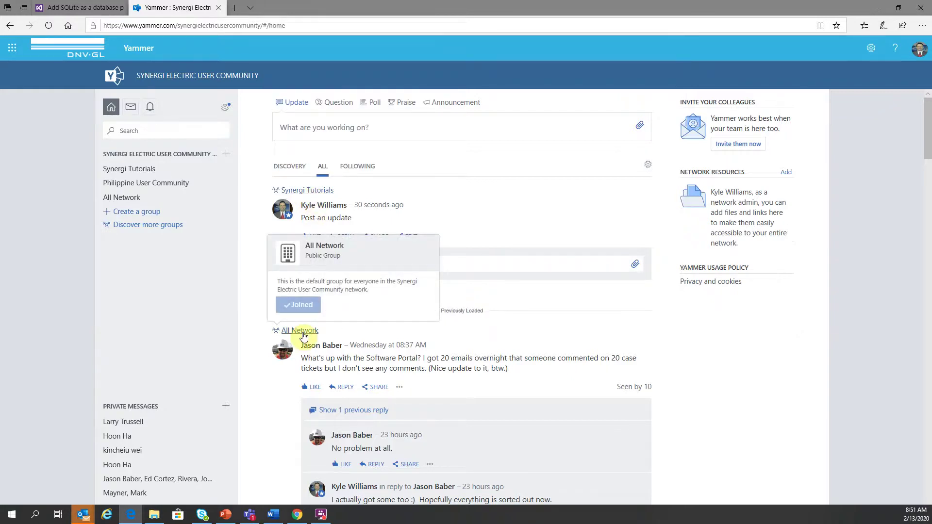
{"action": "scroll", "coordinate": [303, 336], "scroll_direction": "down", "scroll_amount": 12}
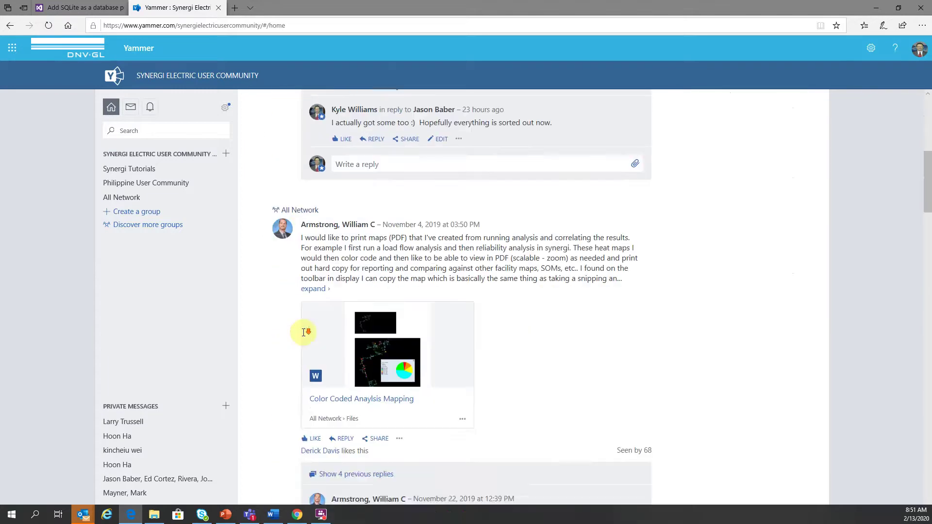
{"action": "scroll", "coordinate": [304, 334], "scroll_direction": "down", "scroll_amount": 12}
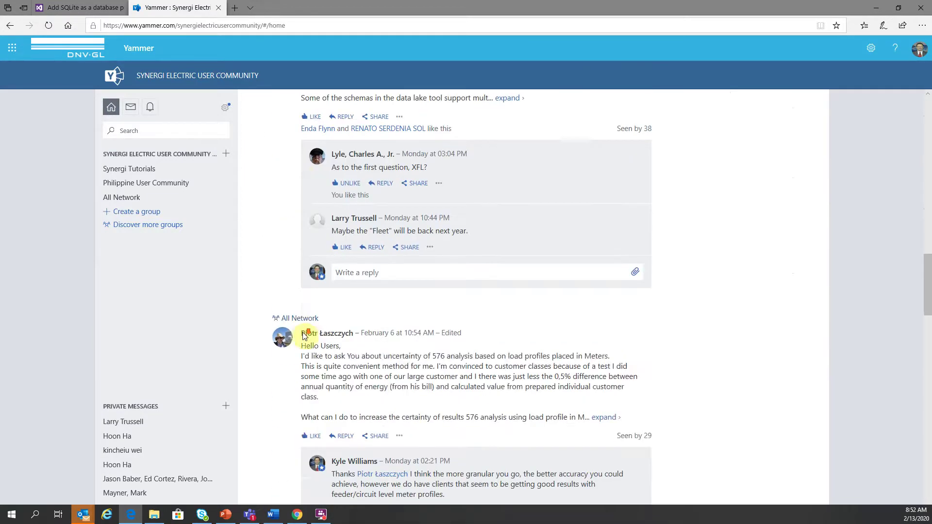
{"action": "scroll", "coordinate": [303, 335], "scroll_direction": "down", "scroll_amount": 12}
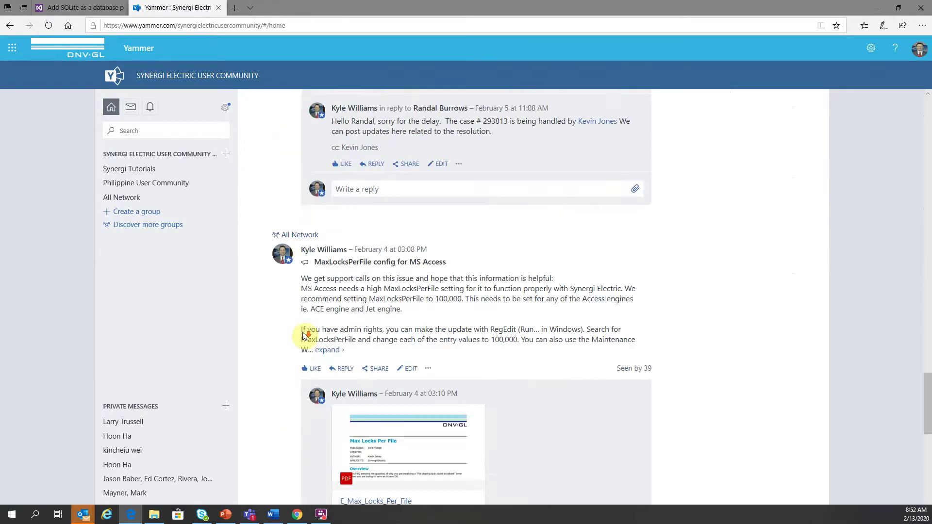
{"action": "scroll", "coordinate": [303, 336], "scroll_direction": "down", "scroll_amount": 5}
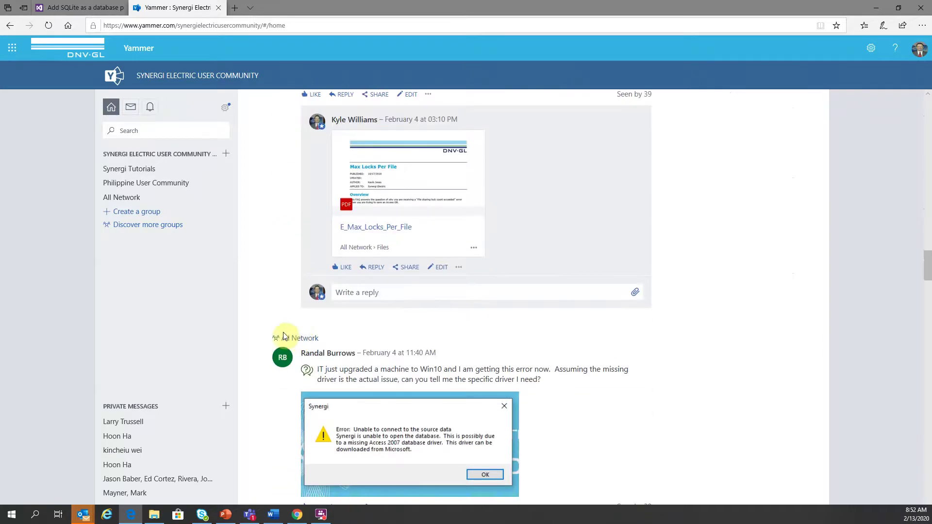
{"action": "scroll", "coordinate": [394, 347], "scroll_direction": "up", "scroll_amount": 15}
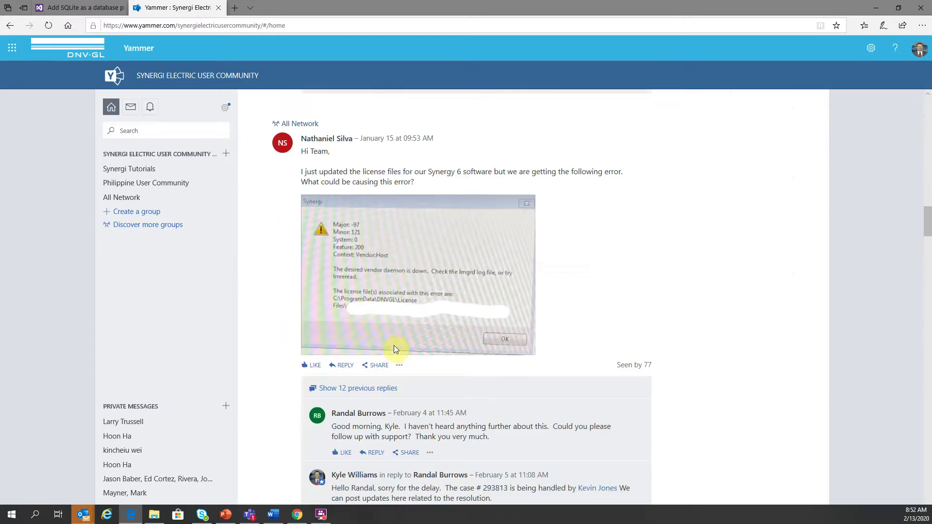
{"action": "scroll", "coordinate": [394, 345], "scroll_direction": "up", "scroll_amount": 10}
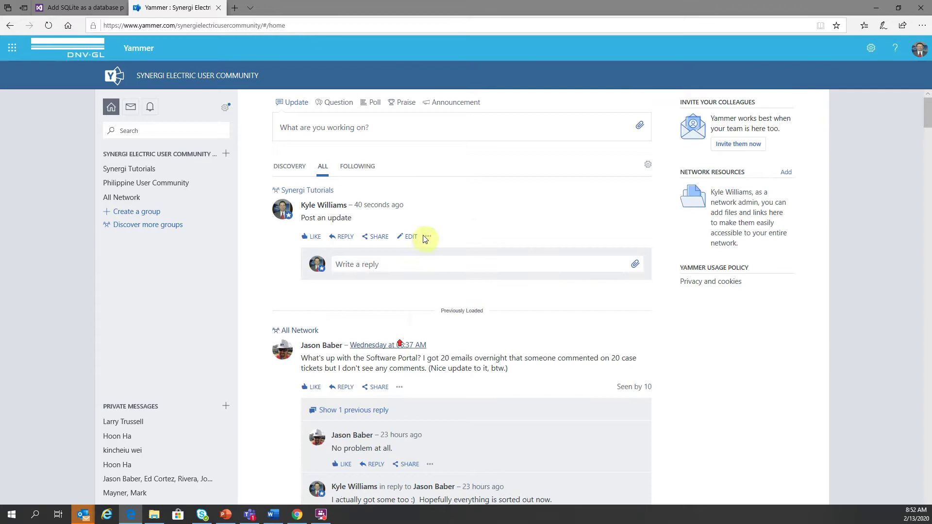
{"action": "left_click", "coordinate": [458, 104]}
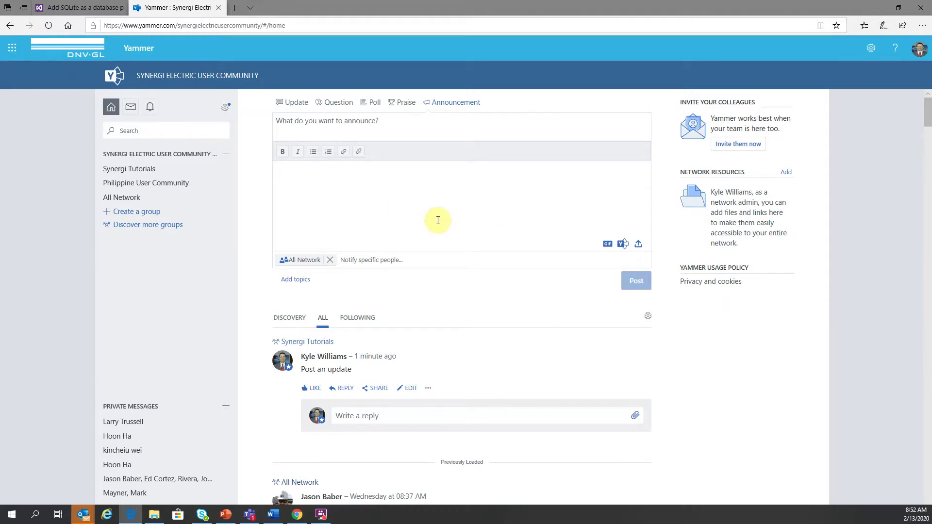
{"action": "left_click", "coordinate": [112, 110]}
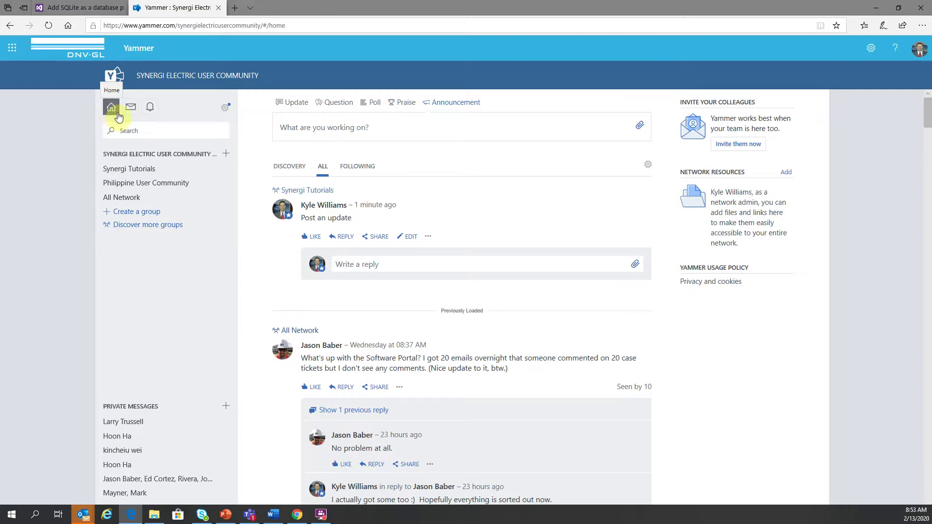
- Switch the home feed to Discovery and browse the network conversations, topped by a Software Portal question
{"action": "left_click", "coordinate": [290, 168]}
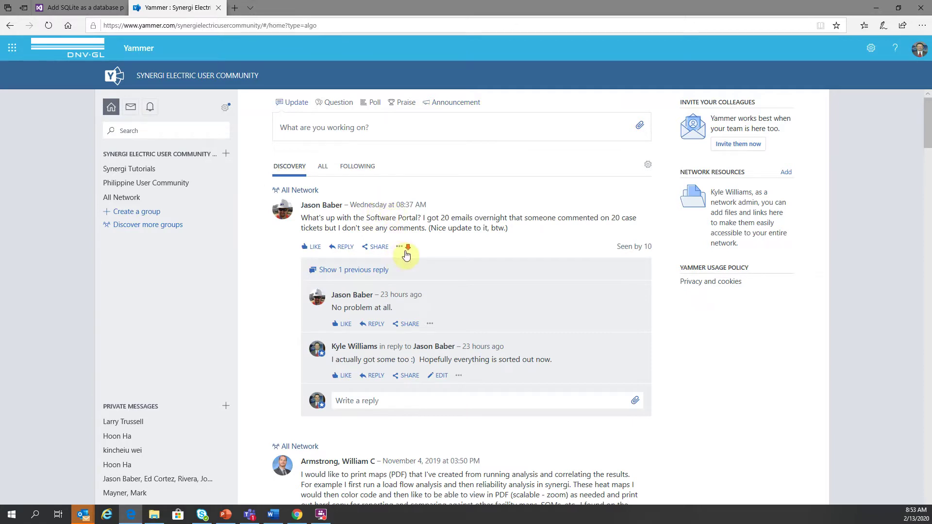
{"action": "scroll", "coordinate": [394, 256], "scroll_direction": "down", "scroll_amount": 15}
{"action": "scroll", "coordinate": [420, 262], "scroll_direction": "up", "scroll_amount": 15}
{"action": "scroll", "coordinate": [466, 252], "scroll_direction": "down", "scroll_amount": 14}
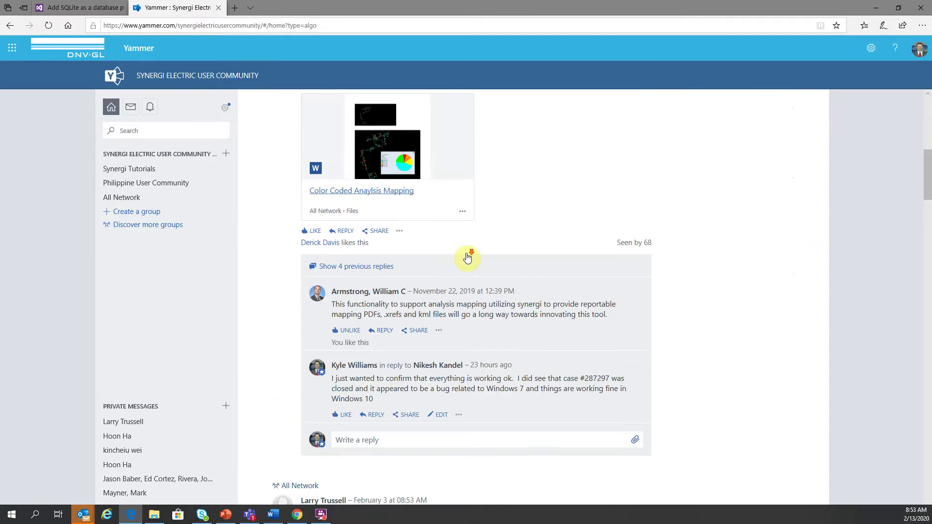
{"action": "scroll", "coordinate": [467, 256], "scroll_direction": "down", "scroll_amount": 3}
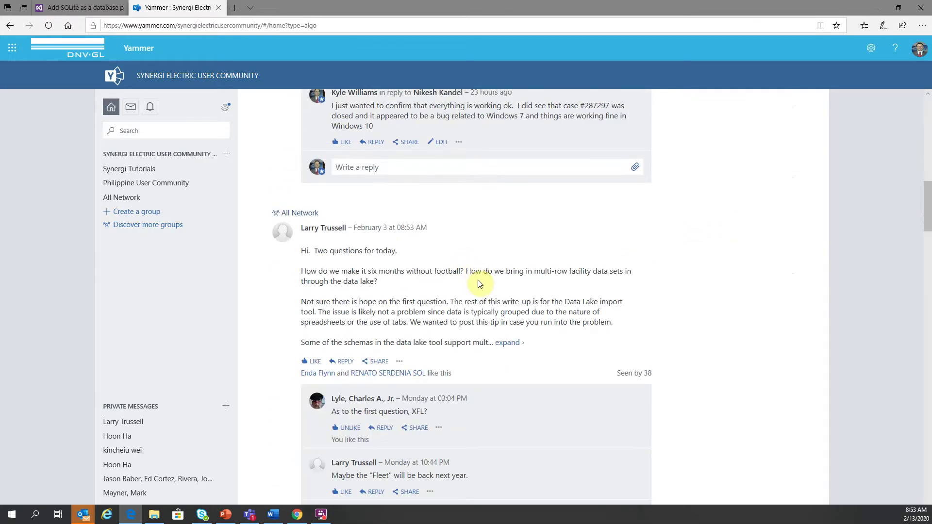
{"action": "scroll", "coordinate": [477, 283], "scroll_direction": "up", "scroll_amount": 6}
{"action": "scroll", "coordinate": [477, 283], "scroll_direction": "down", "scroll_amount": 20}
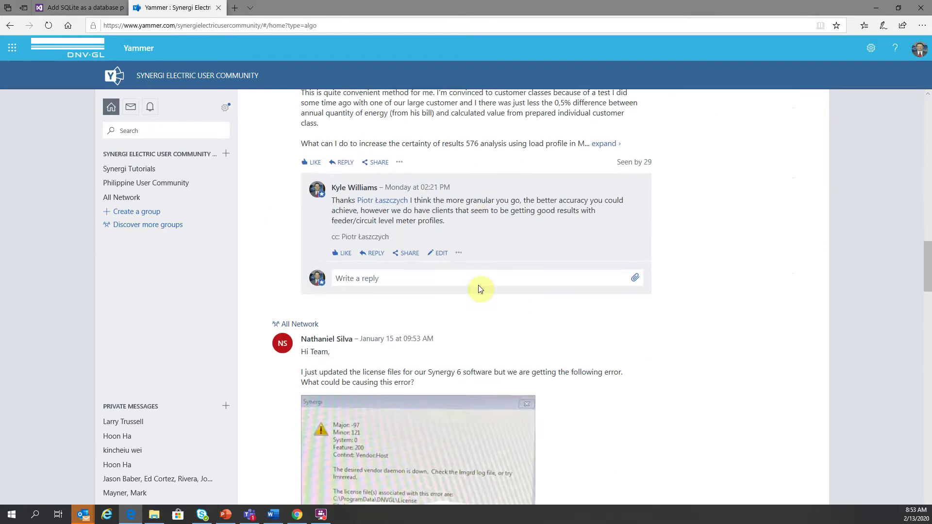
{"action": "scroll", "coordinate": [480, 289], "scroll_direction": "down", "scroll_amount": 20}
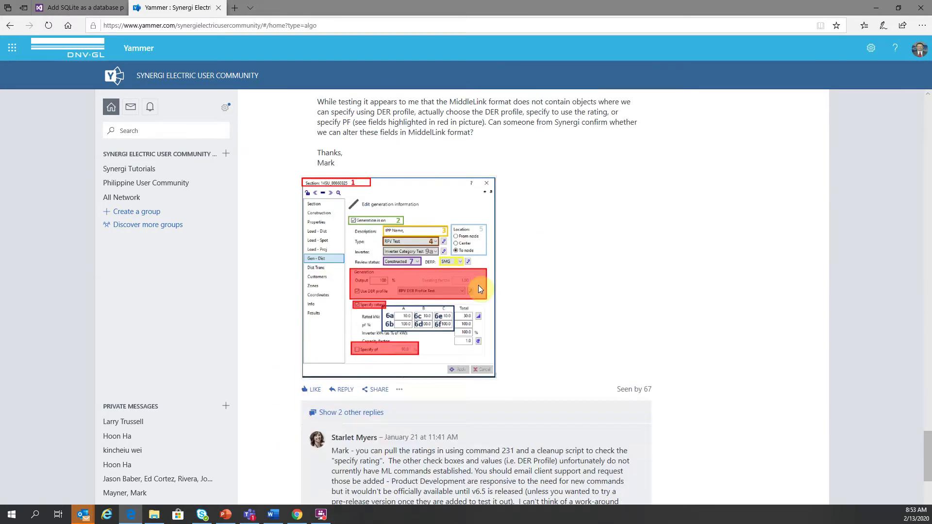
{"action": "scroll", "coordinate": [479, 287], "scroll_direction": "up", "scroll_amount": 20}
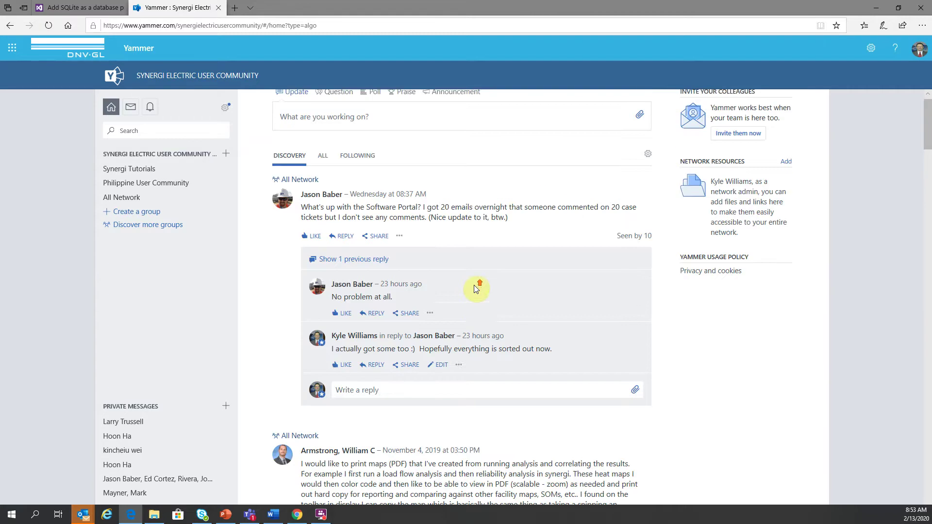
{"action": "left_click", "coordinate": [380, 271]}
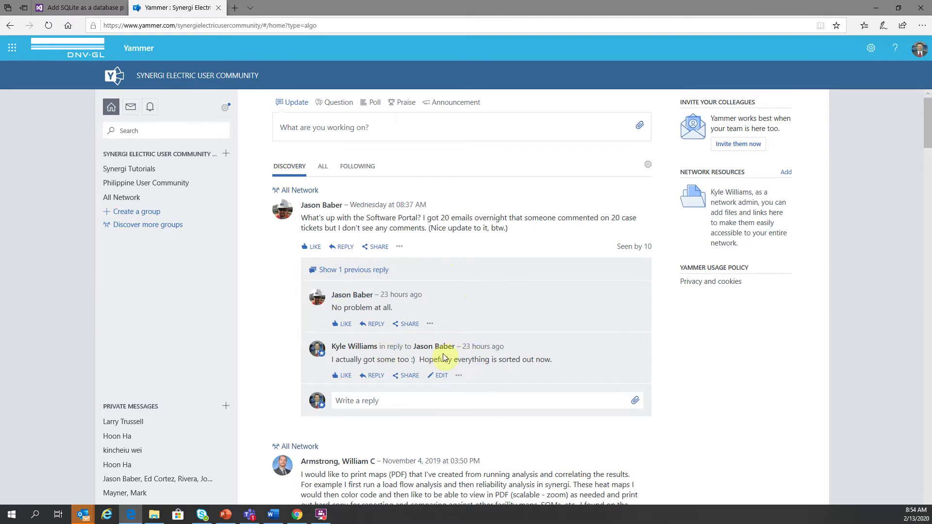
- Return the feed to All conversations and clear the Remember my feed selection option
{"action": "left_click", "coordinate": [324, 172]}
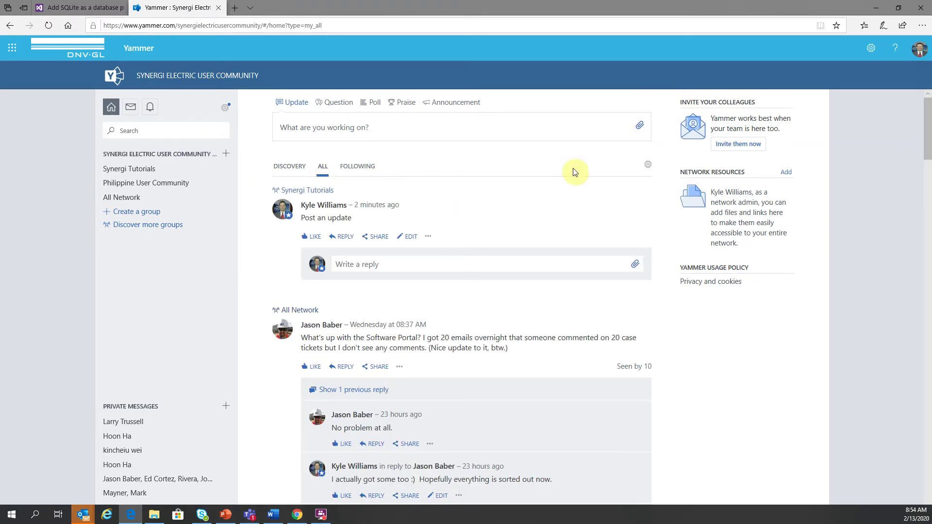
{"action": "left_click", "coordinate": [649, 166]}
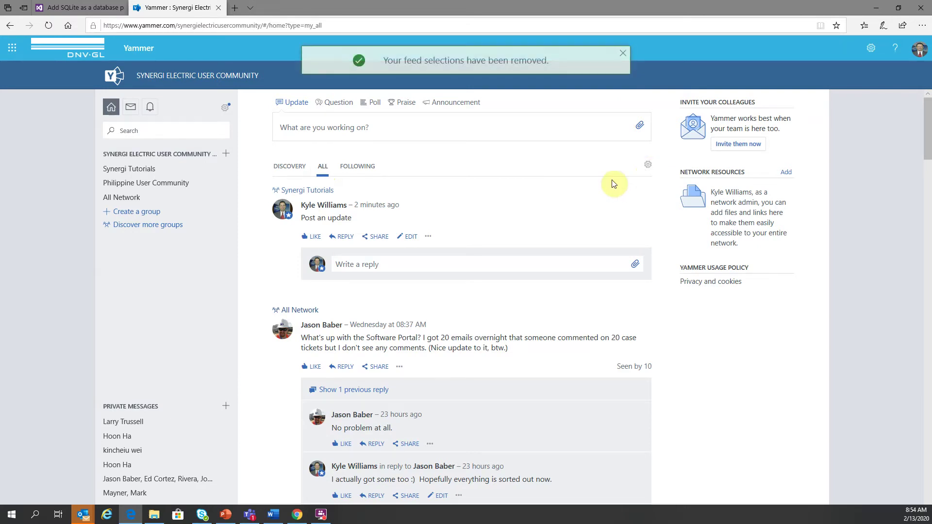
{"action": "left_click", "coordinate": [324, 174]}
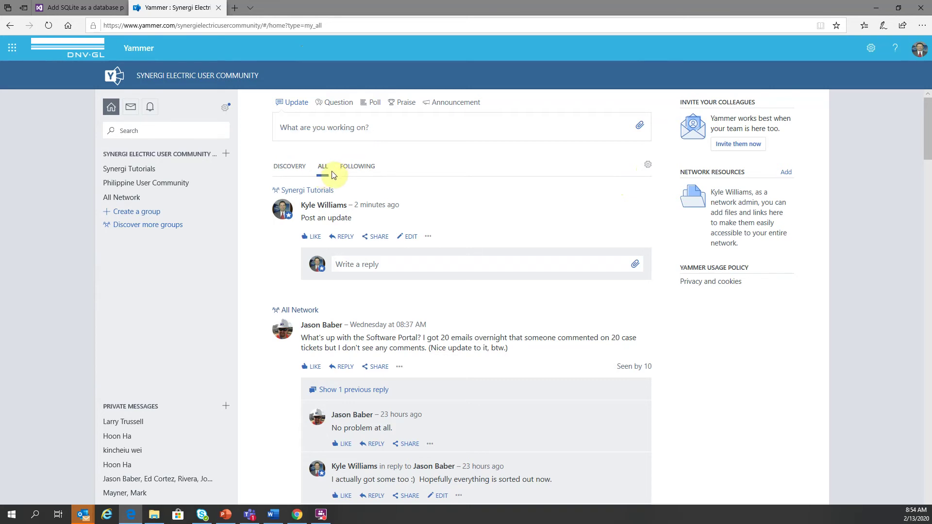